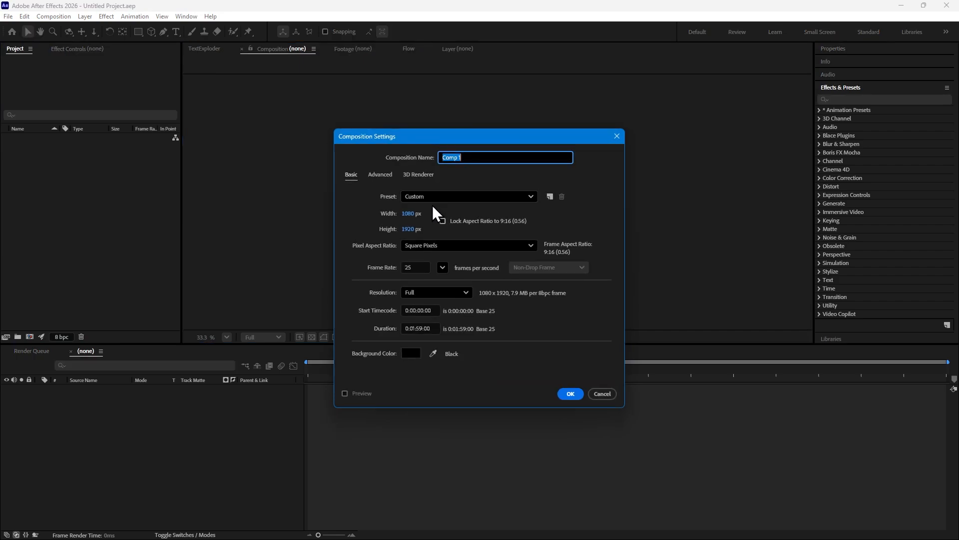
Create a composition 1920 px wide and 1080 px high.
{"action": "left_click", "coordinate": [411, 214]}
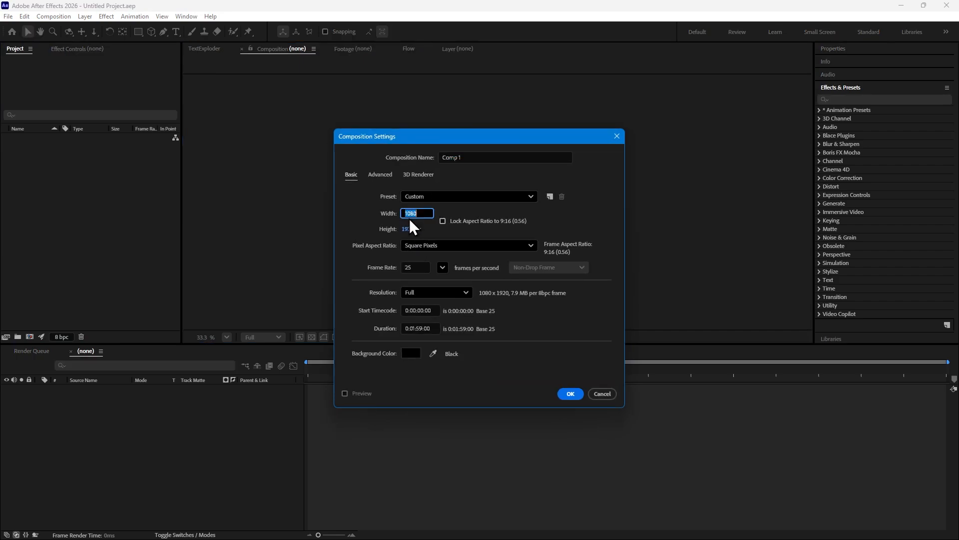
{"action": "type", "text": "12"}
{"action": "key", "text": "BackSpace"}
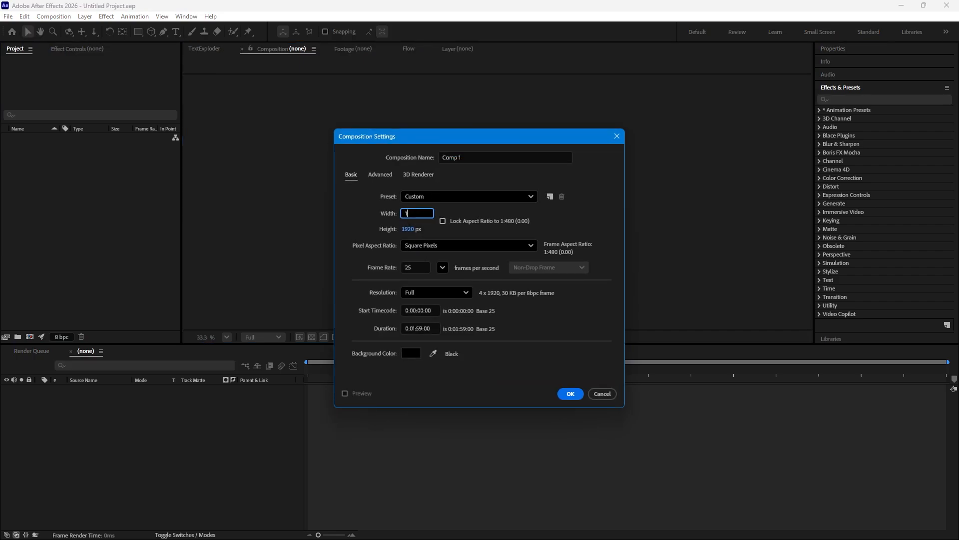
{"action": "type", "text": "920"}
{"action": "key", "text": "Tab"}
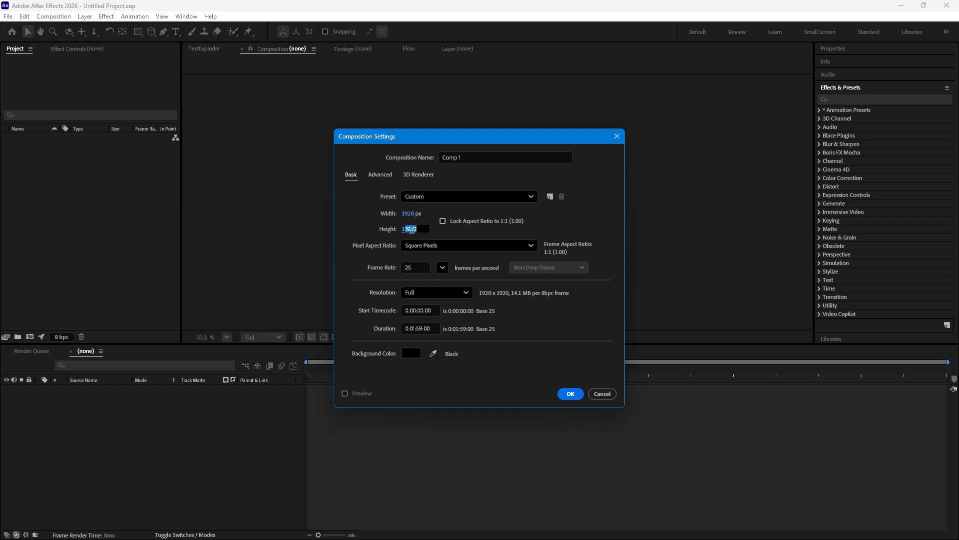
{"action": "type", "text": "10"}
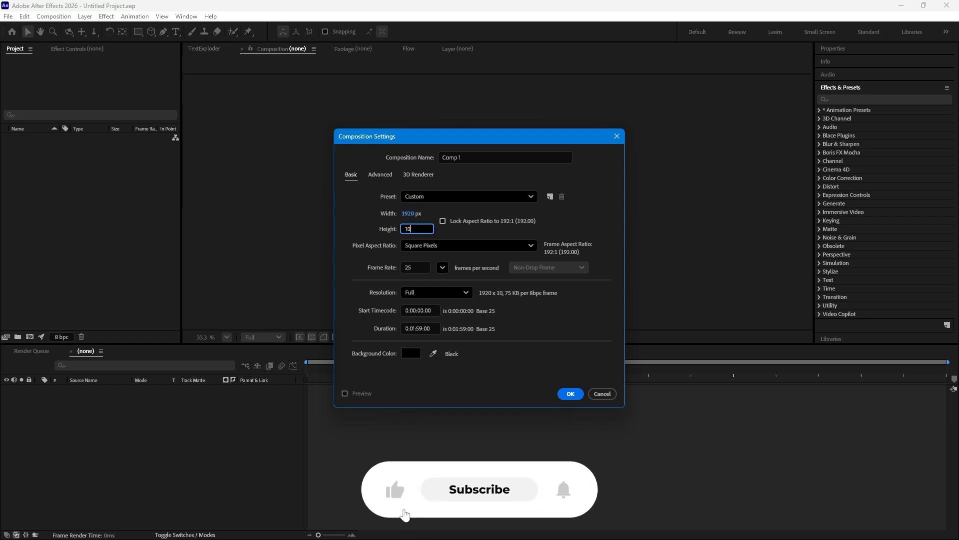
{"action": "type", "text": "80"}
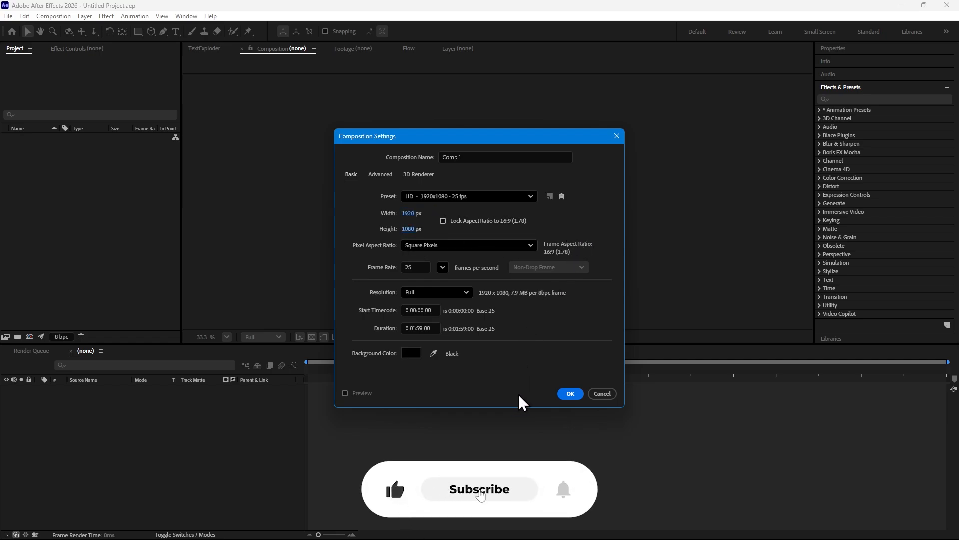
{"action": "left_click", "coordinate": [569, 394]}
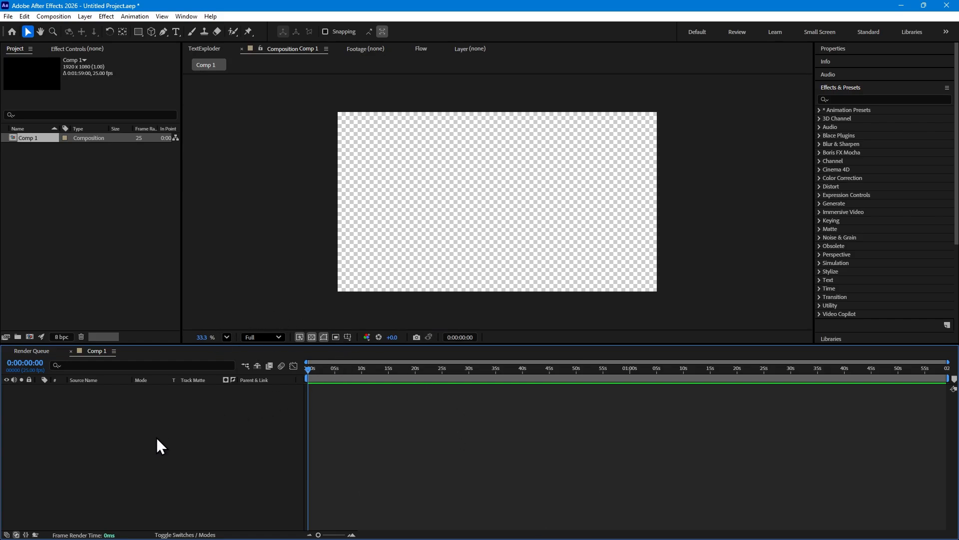
Add a black solid layer at composition size.
{"action": "right_click", "coordinate": [172, 433]}
{"action": "mouse_move", "coordinate": [221, 308]}
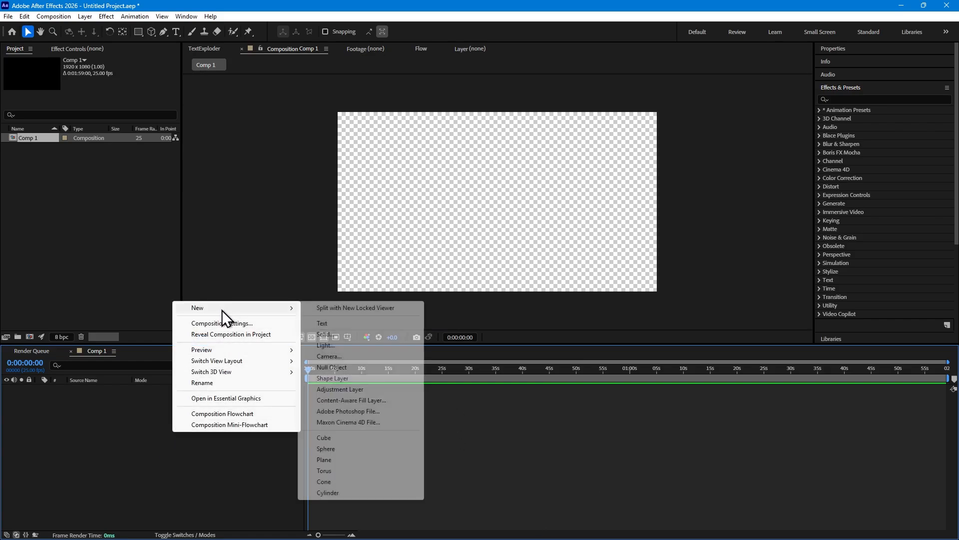
{"action": "left_click", "coordinate": [328, 334]}
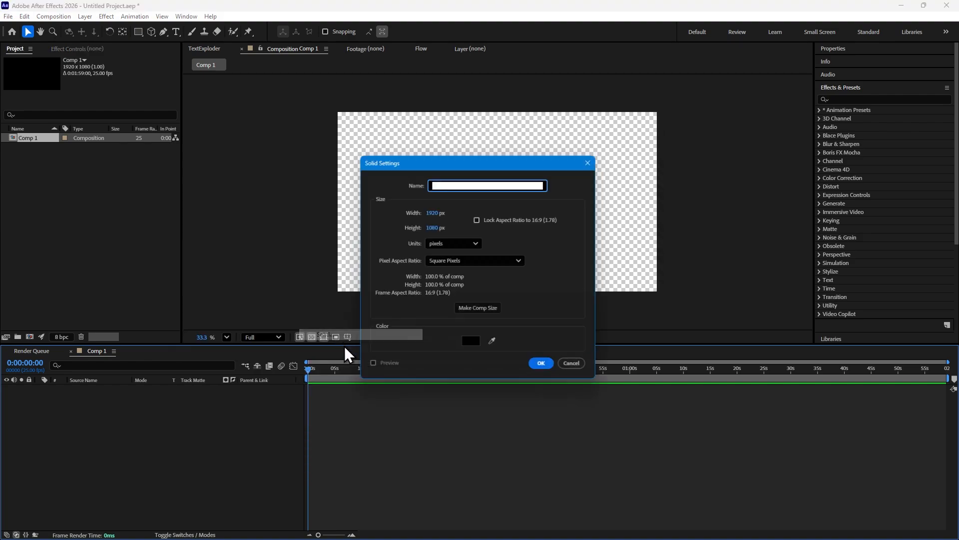
{"action": "left_click", "coordinate": [546, 368]}
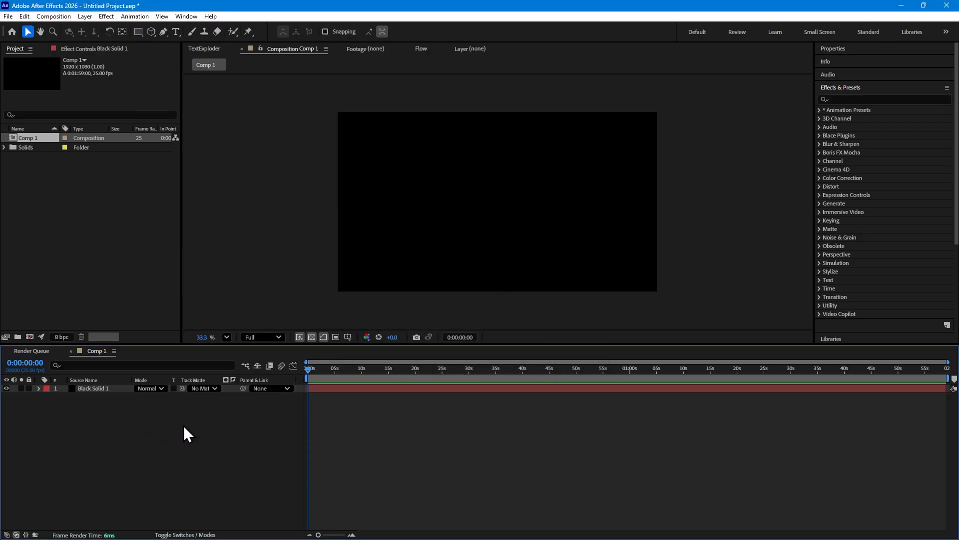
Create a text layer reading "Saber Text Effect" above the black solid.
{"action": "key", "text": "ctrl+t"}
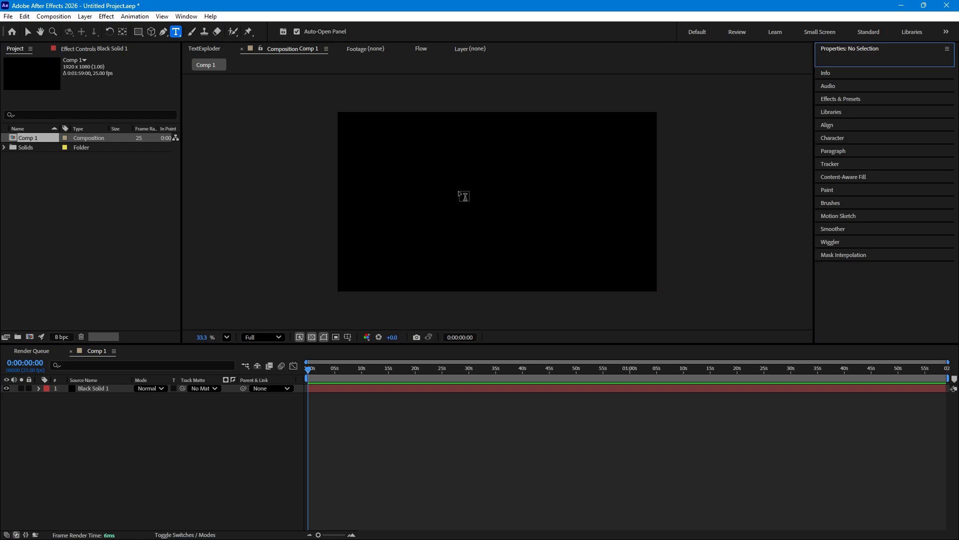
{"action": "left_click", "coordinate": [460, 195]}
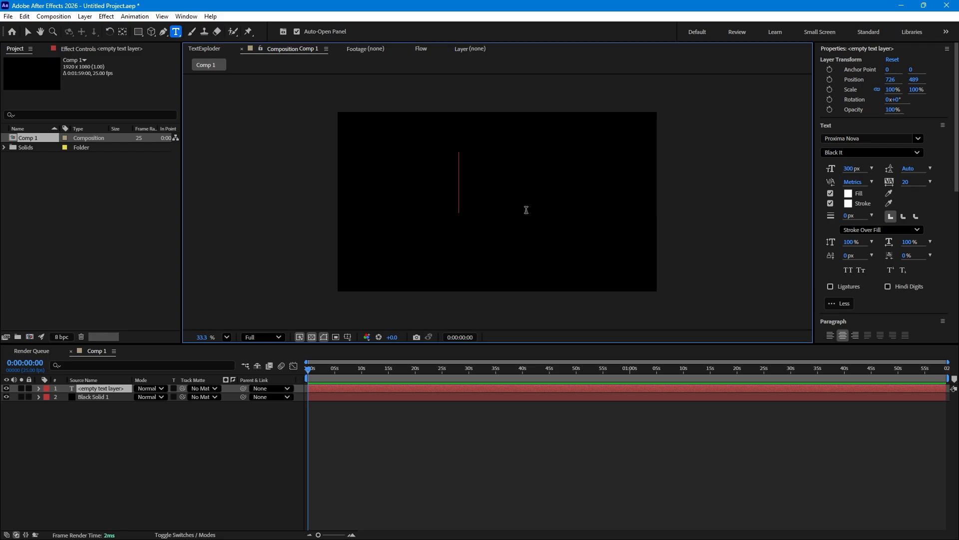
{"action": "type", "text": "Saber Text EWf"}
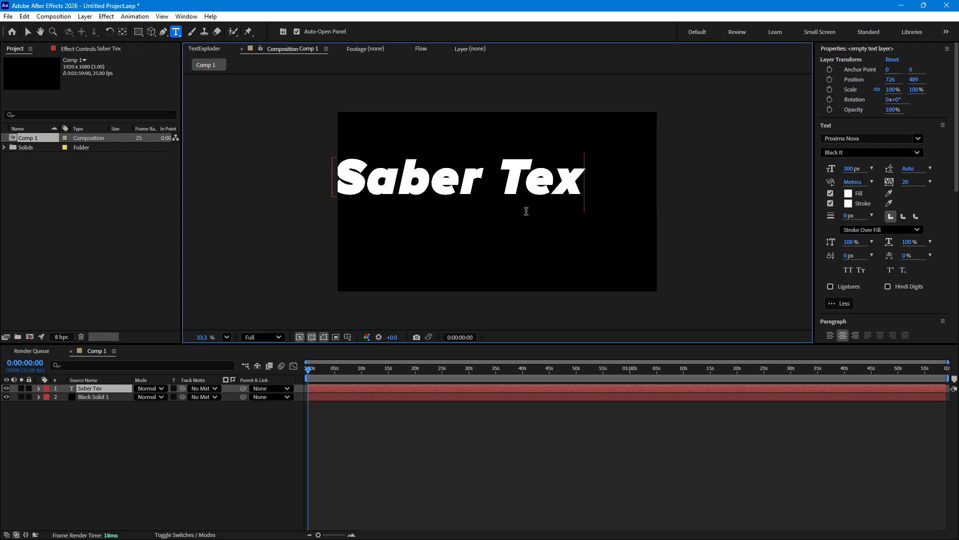
{"action": "key", "text": "BackSpace"}
{"action": "key", "text": "BackSpace"}
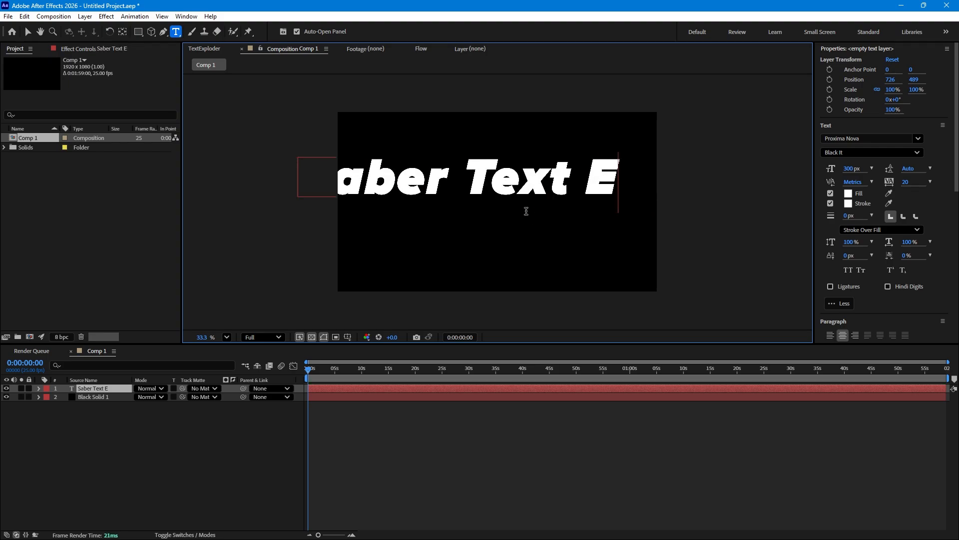
{"action": "type", "text": "ffect"}
{"action": "left_click", "coordinate": [94, 389]}
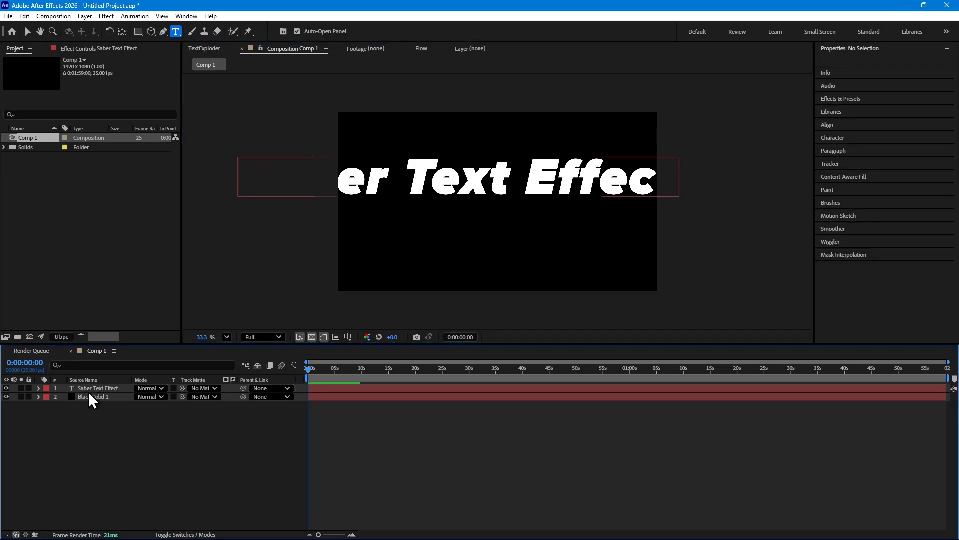
Center the text layer horizontally and vertically in the composition.
{"action": "left_click", "coordinate": [841, 48]}
{"action": "left_click", "coordinate": [841, 50]}
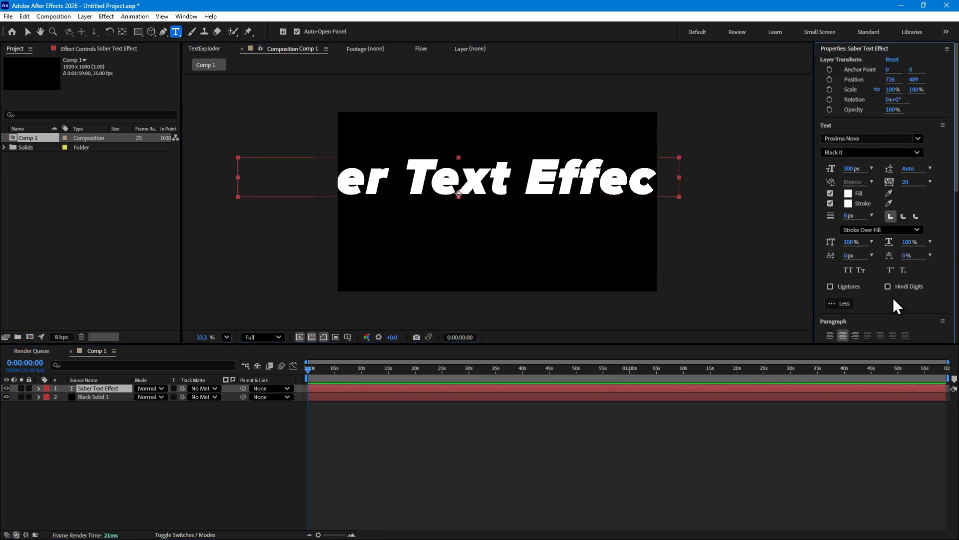
{"action": "scroll", "coordinate": [892, 297], "scroll_direction": "down", "scroll_amount": 3}
{"action": "scroll", "coordinate": [874, 125], "scroll_direction": "up", "scroll_amount": 3}
{"action": "left_click", "coordinate": [832, 48]}
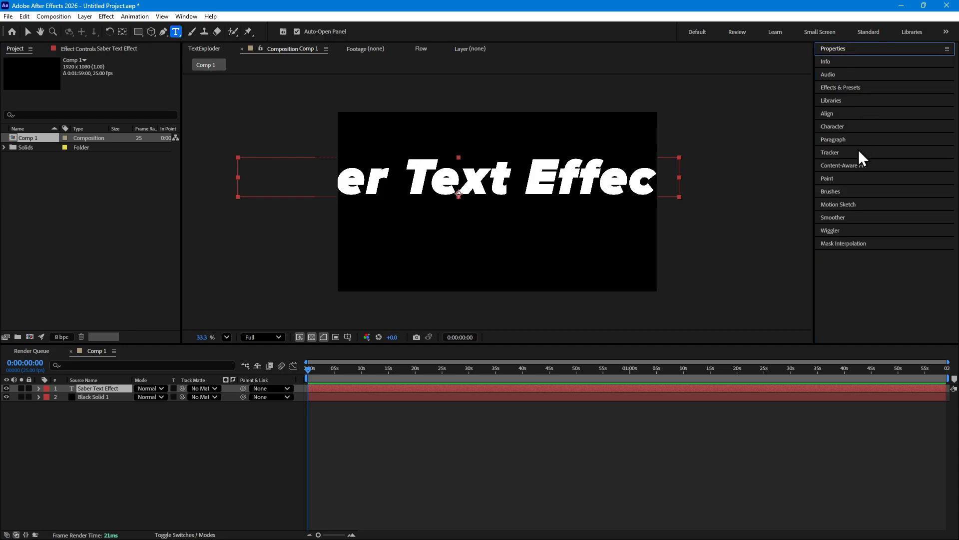
{"action": "left_click", "coordinate": [828, 114]}
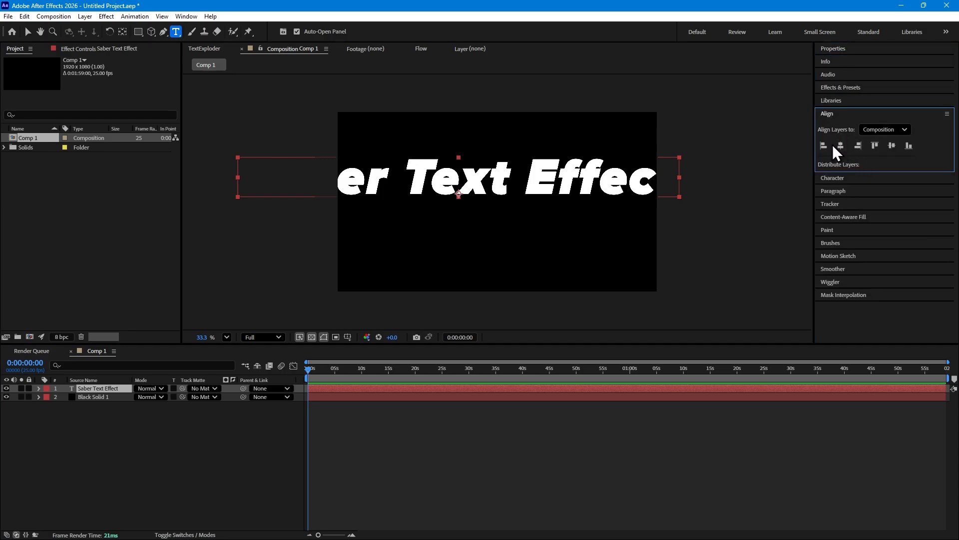
{"action": "left_click", "coordinate": [841, 146]}
{"action": "left_click", "coordinate": [891, 145]}
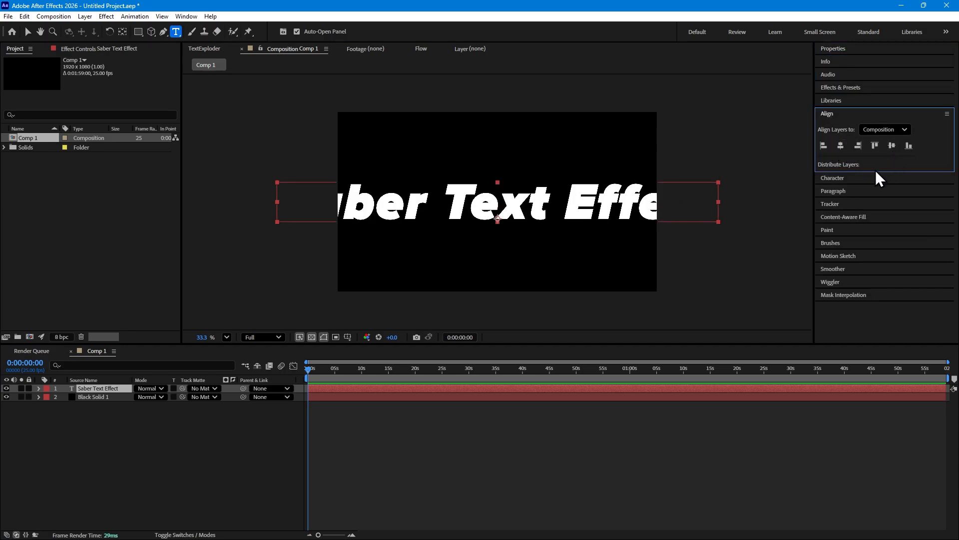
Set the text layer's font size to 150 px.
{"action": "left_click", "coordinate": [832, 49]}
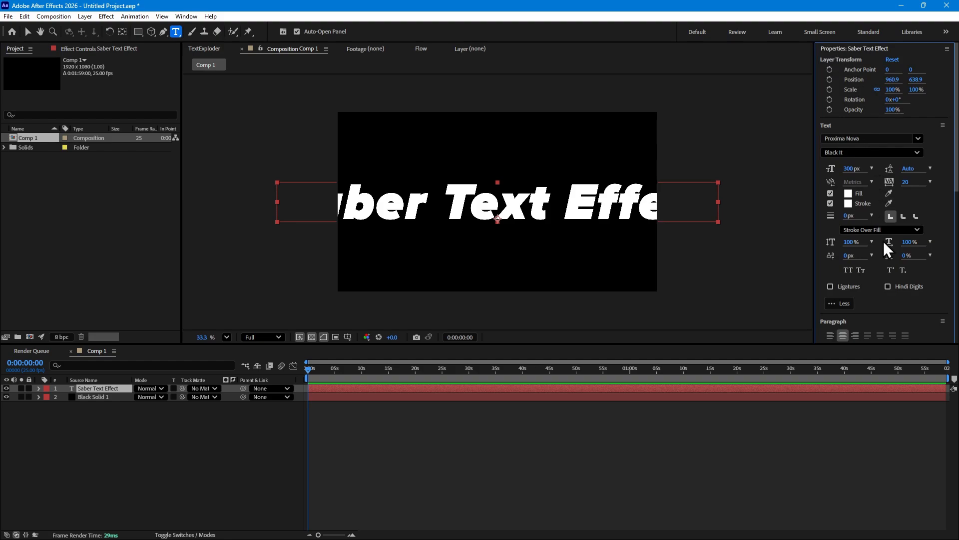
{"action": "left_click", "coordinate": [849, 169]}
{"action": "type", "text": "200"}
{"action": "key", "text": "Return"}
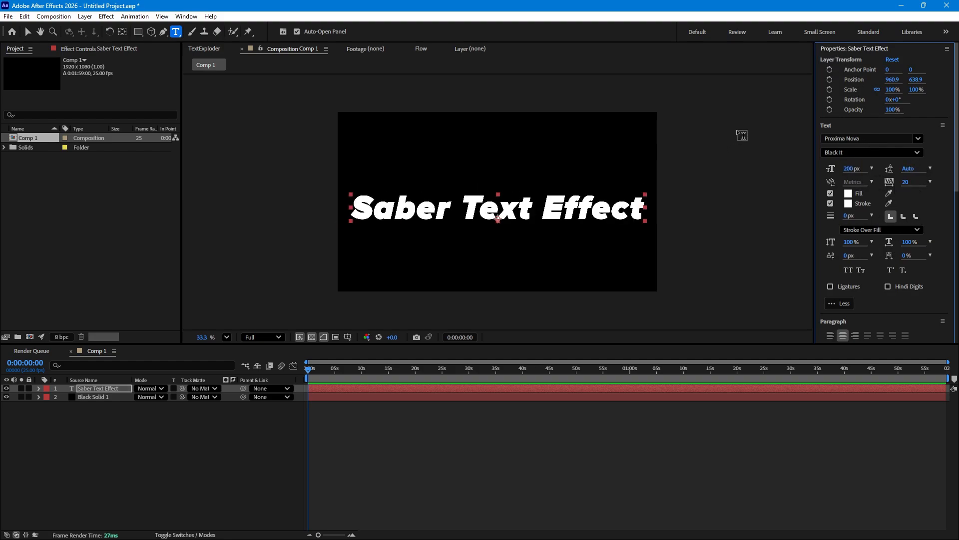
{"action": "type", "text": "150"}
{"action": "key", "text": "Return"}
Realign the resized text to the composition's vertical center and deselect it.
{"action": "left_click", "coordinate": [835, 50]}
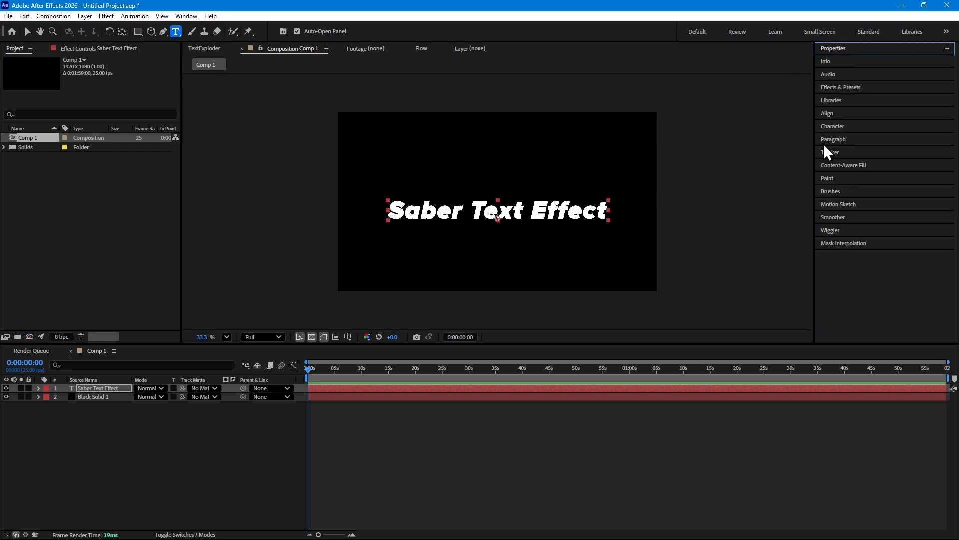
{"action": "left_click", "coordinate": [828, 114]}
{"action": "left_click", "coordinate": [892, 146]}
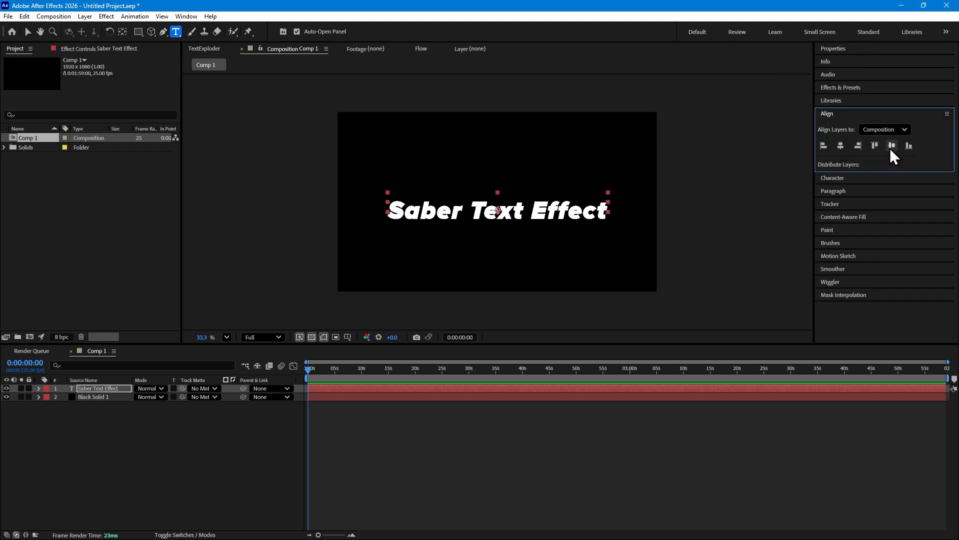
{"action": "left_click", "coordinate": [120, 425]}
{"action": "left_click", "coordinate": [98, 387]}
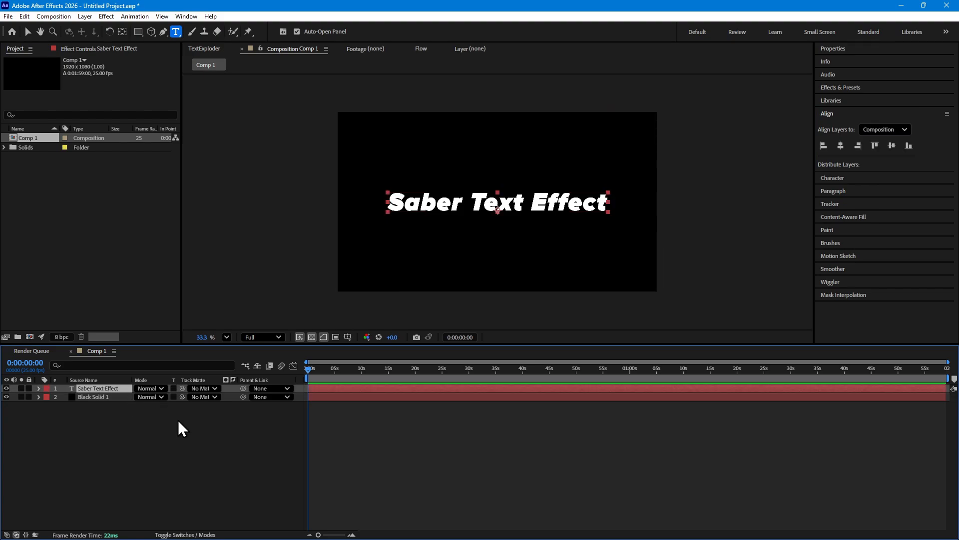
{"action": "left_click", "coordinate": [202, 434]}
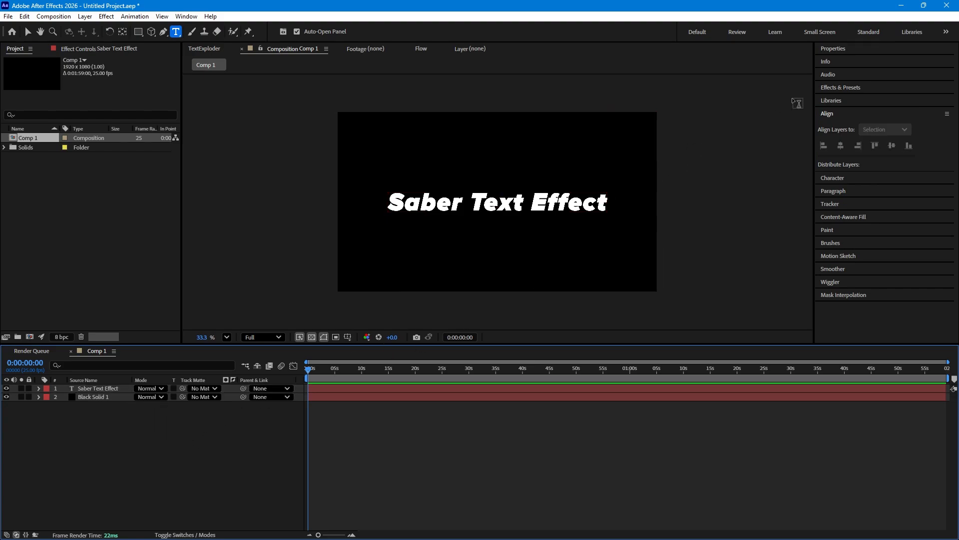
Search the effects and presets for "saber".
{"action": "left_click", "coordinate": [838, 89]}
{"action": "left_click", "coordinate": [839, 100]}
{"action": "type", "text": "s"}
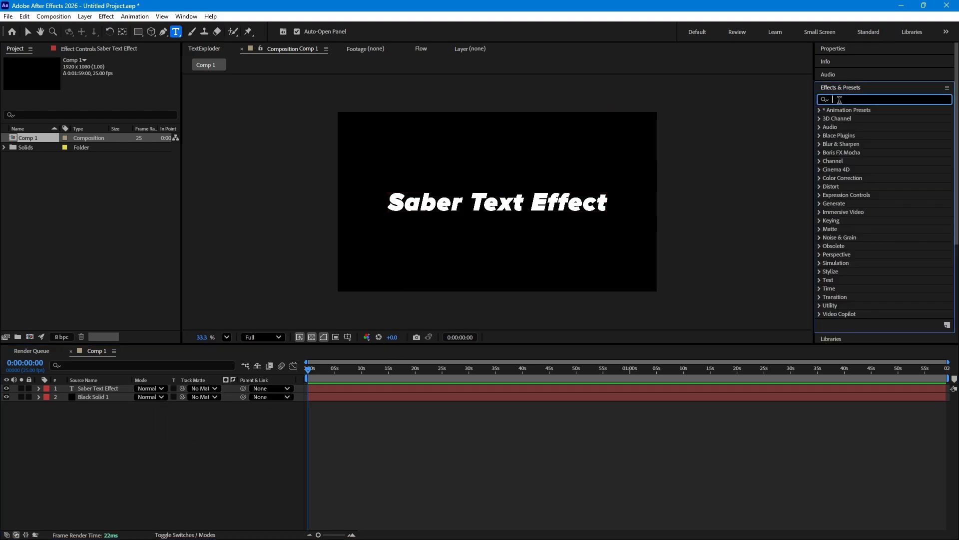
{"action": "type", "text": "aber"}
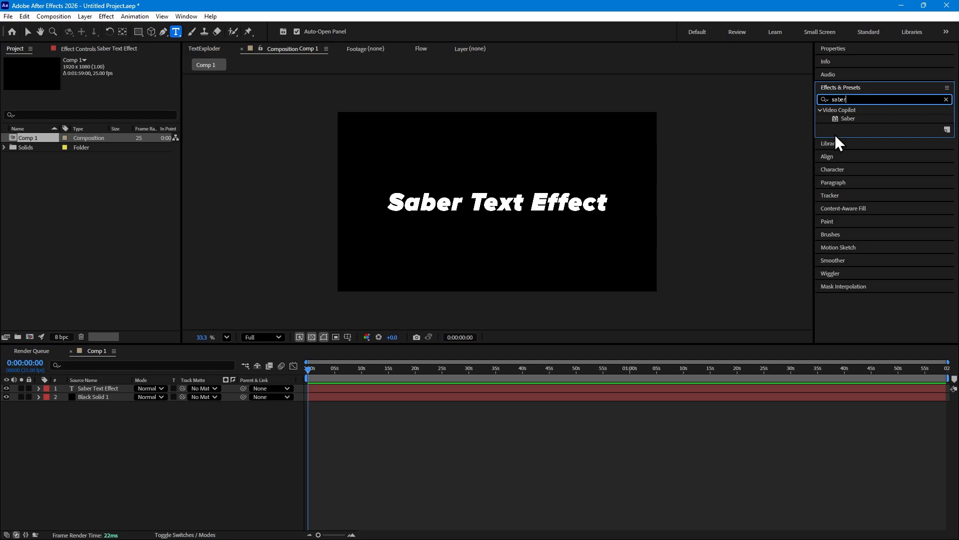
Try the Saber effect directly on the Saber Text Effect layer and delete it again.
{"action": "left_click_drag", "start_coordinate": [847, 120], "coordinate": [100, 388]}
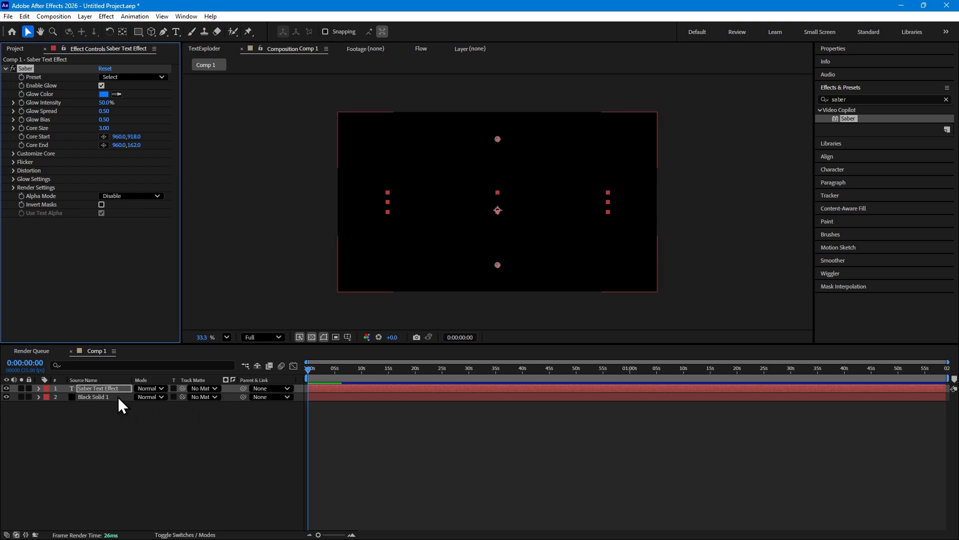
{"action": "key", "text": "Delete"}
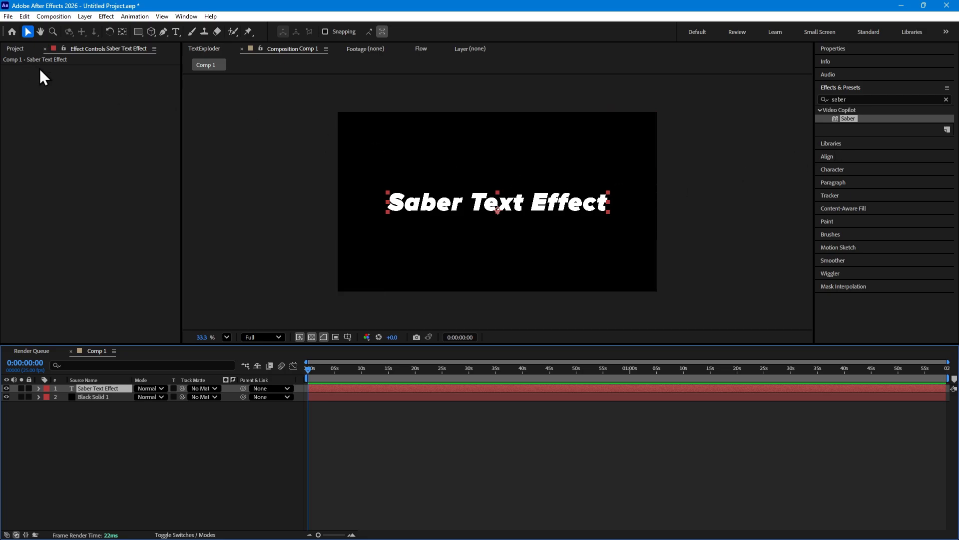
Auto-trace the Saber Text Effect layer at the current frame using the Alpha channel.
{"action": "left_click", "coordinate": [82, 18]}
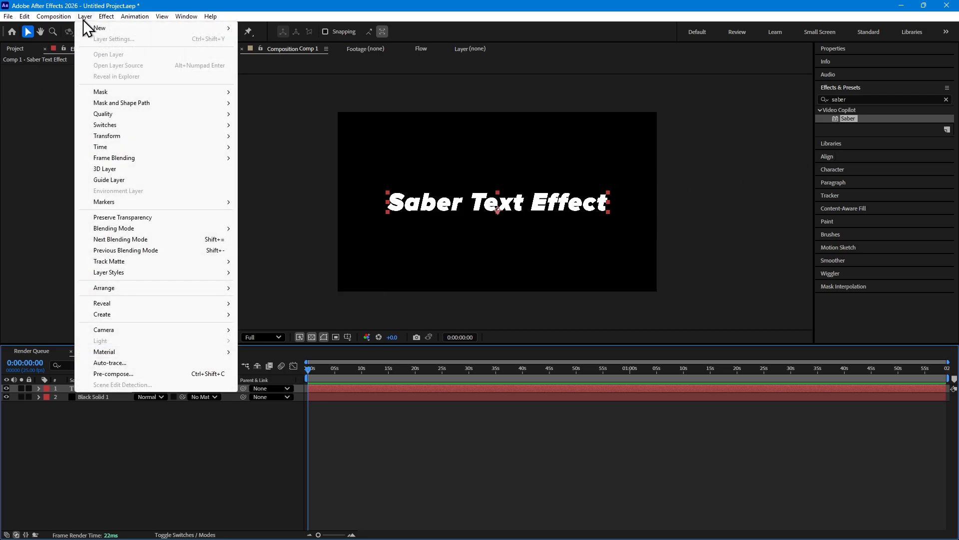
{"action": "left_click", "coordinate": [155, 363]}
{"action": "mouse_move", "coordinate": [474, 169]}
{"action": "left_mouse_down"}
{"action": "mouse_move", "coordinate": [634, 124]}
{"action": "mouse_move", "coordinate": [699, 119]}
{"action": "left_mouse_up"}
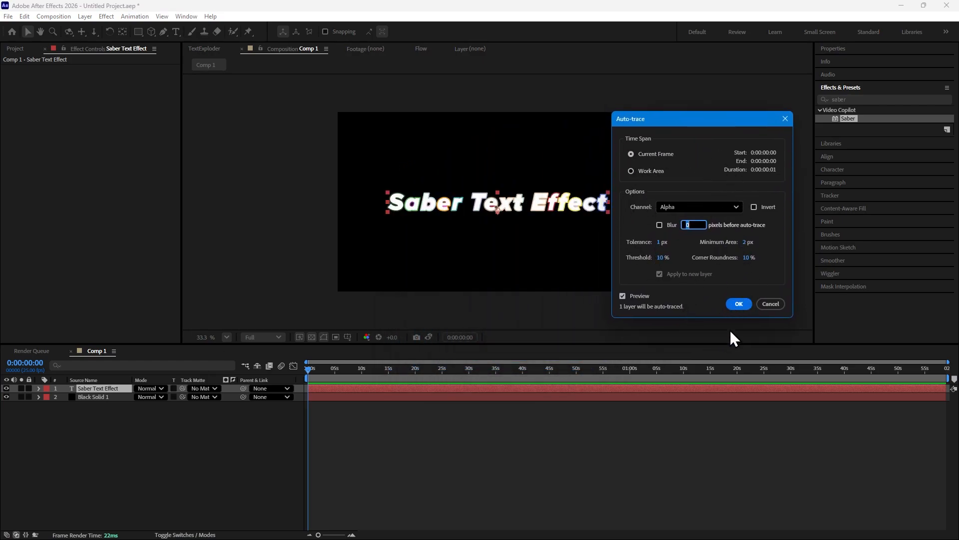
{"action": "left_click", "coordinate": [737, 303]}
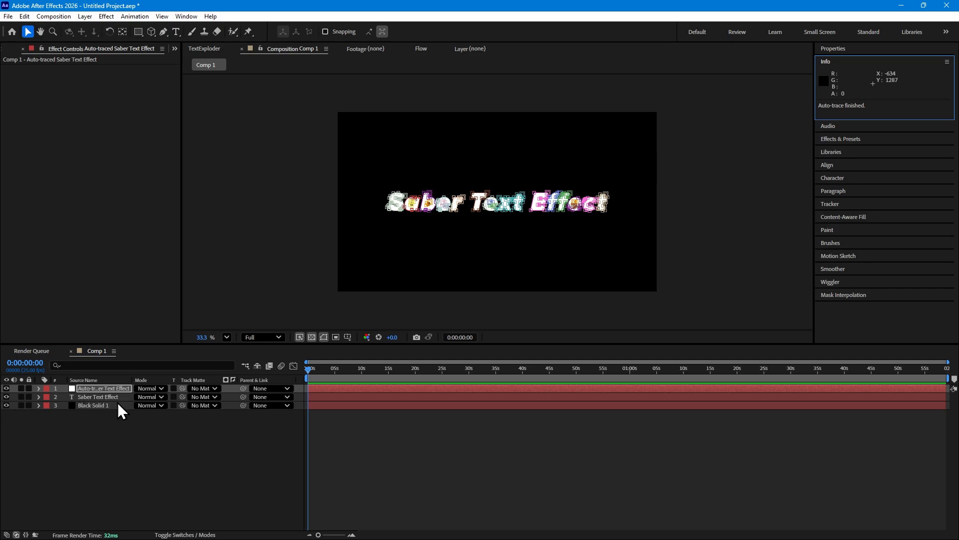
Apply the Saber effect to the auto-traced text layer.
{"action": "left_click", "coordinate": [109, 428]}
{"action": "left_click", "coordinate": [98, 389]}
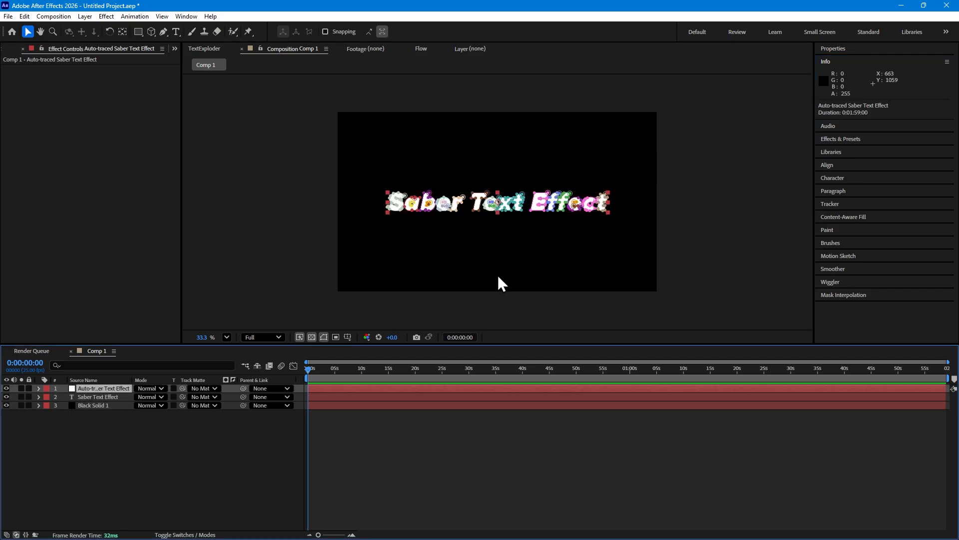
{"action": "left_click", "coordinate": [835, 138]}
{"action": "left_click_drag", "start_coordinate": [844, 120], "coordinate": [92, 387]}
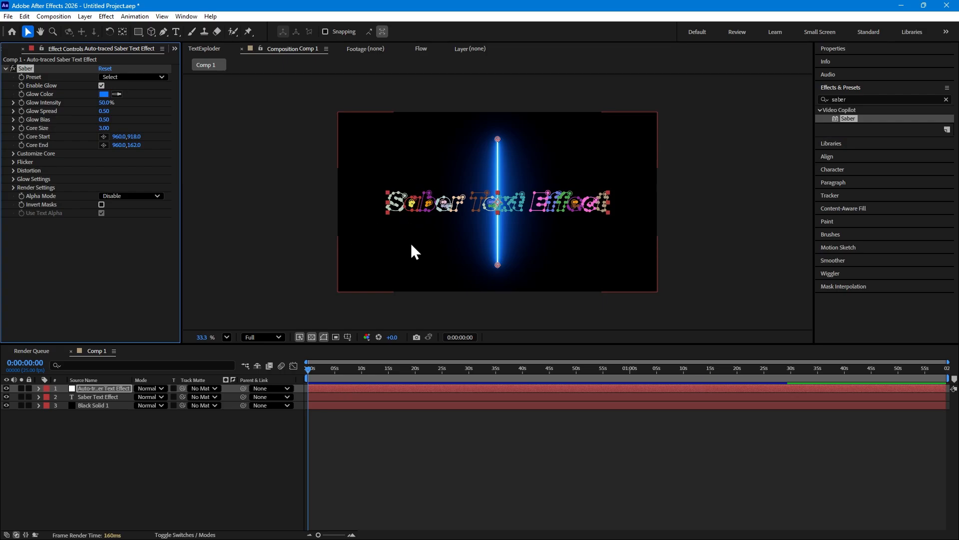
Set the Saber effect's Core Type to Layer Masks on the auto-traced text layer.
{"action": "left_click", "coordinate": [14, 153]}
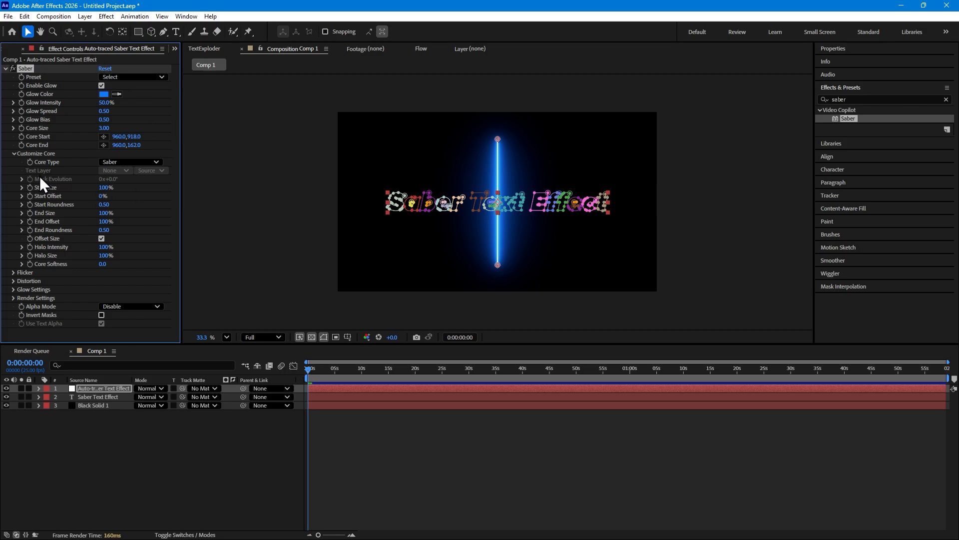
{"action": "left_click", "coordinate": [120, 163]}
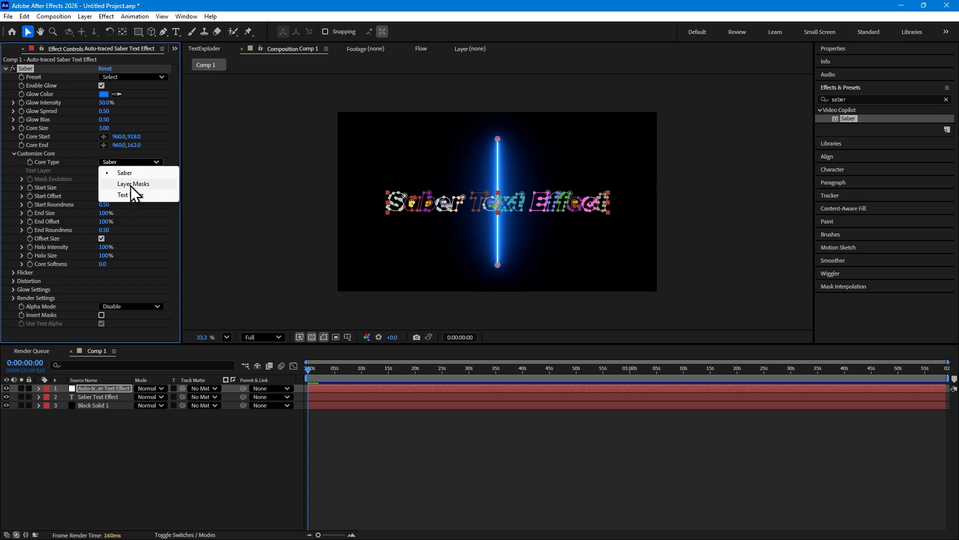
{"action": "left_click", "coordinate": [131, 184]}
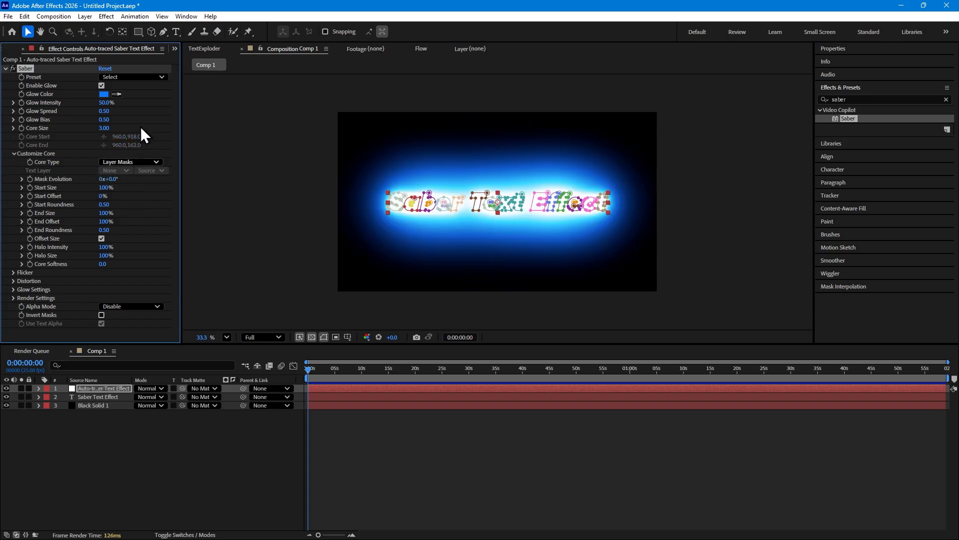
Apply the Energize preset to the Saber effect.
{"action": "left_click", "coordinate": [117, 78]}
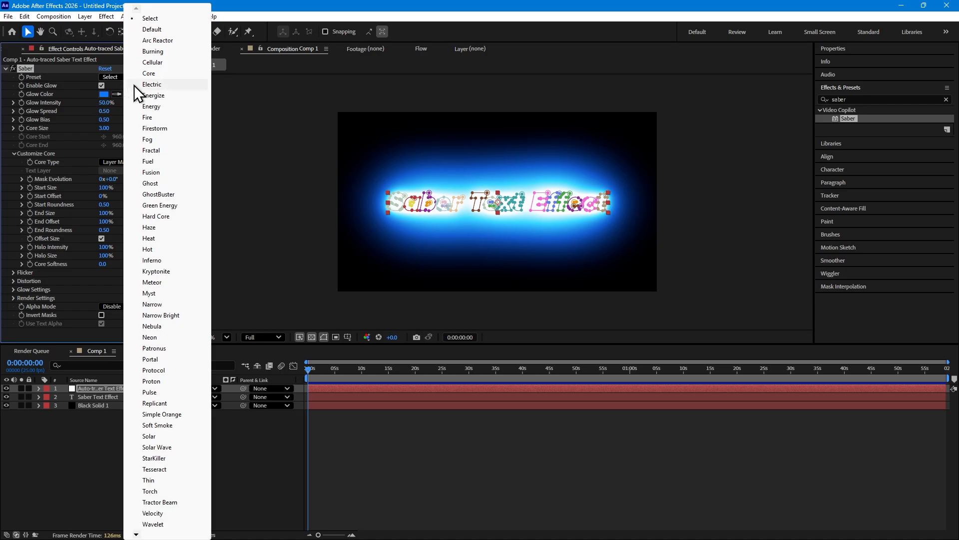
{"action": "left_click", "coordinate": [140, 95]}
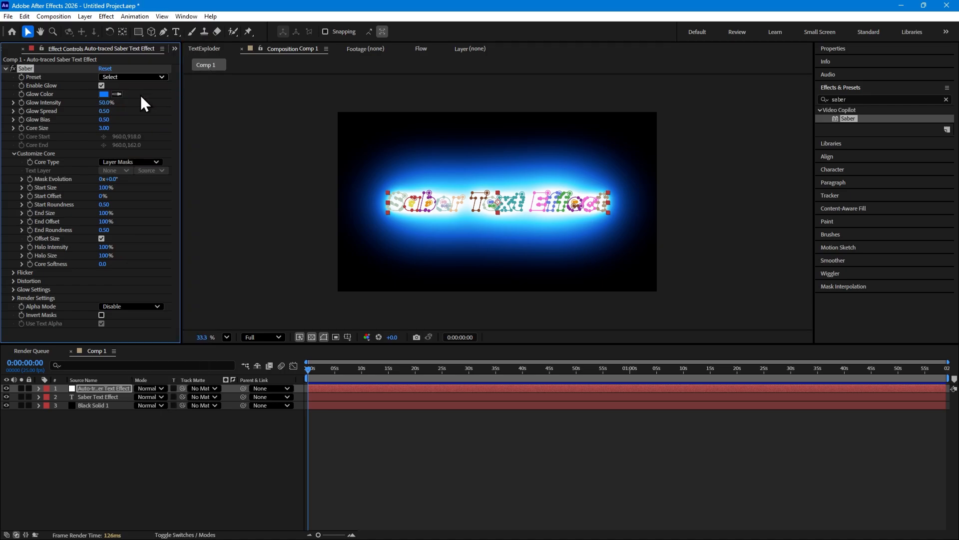
{"action": "left_click", "coordinate": [114, 79]}
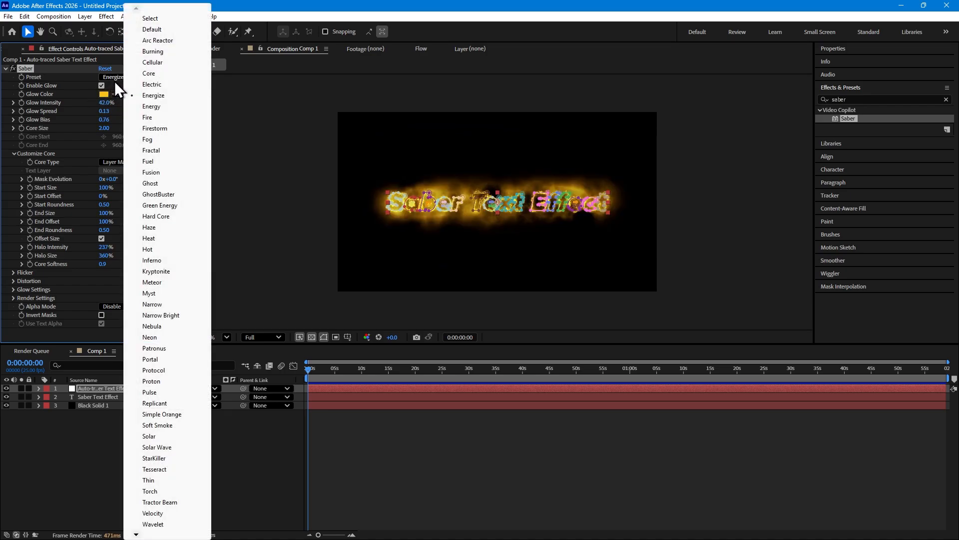
{"action": "left_click", "coordinate": [323, 305]}
Set the Saber effect's Glow Intensity to 25% and deselect the auto-traced layer.
{"action": "scroll", "coordinate": [433, 201], "scroll_direction": "up", "scroll_amount": 1}
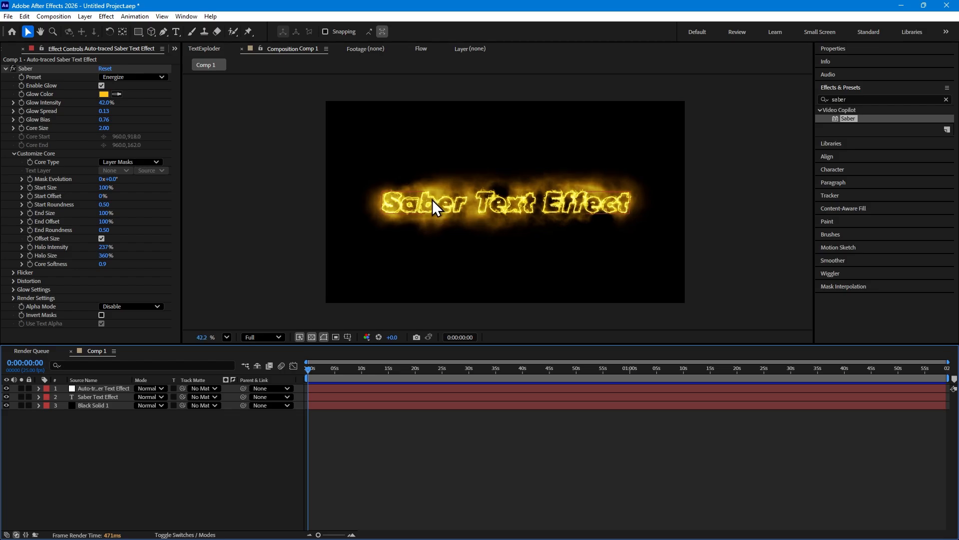
{"action": "scroll", "coordinate": [433, 199], "scroll_direction": "up", "scroll_amount": 2}
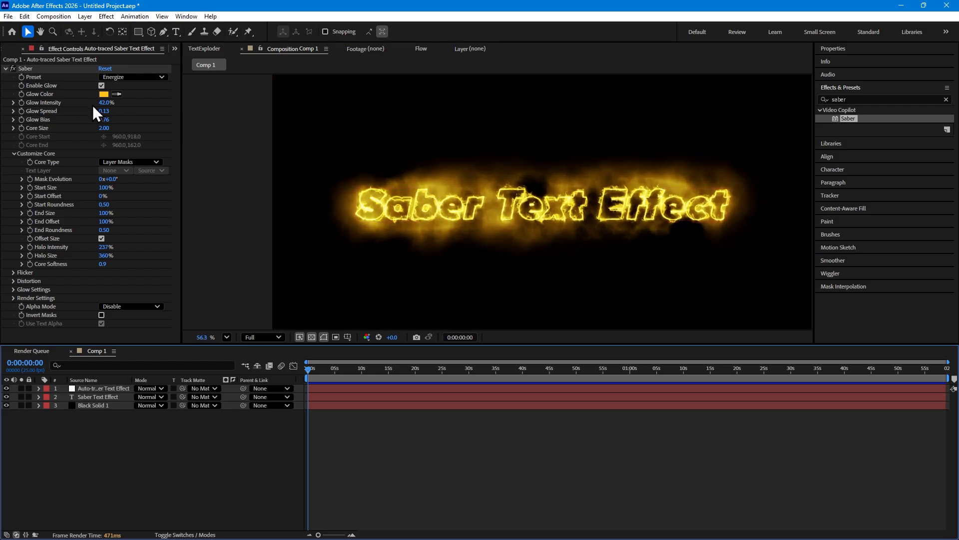
{"action": "left_click", "coordinate": [106, 103]}
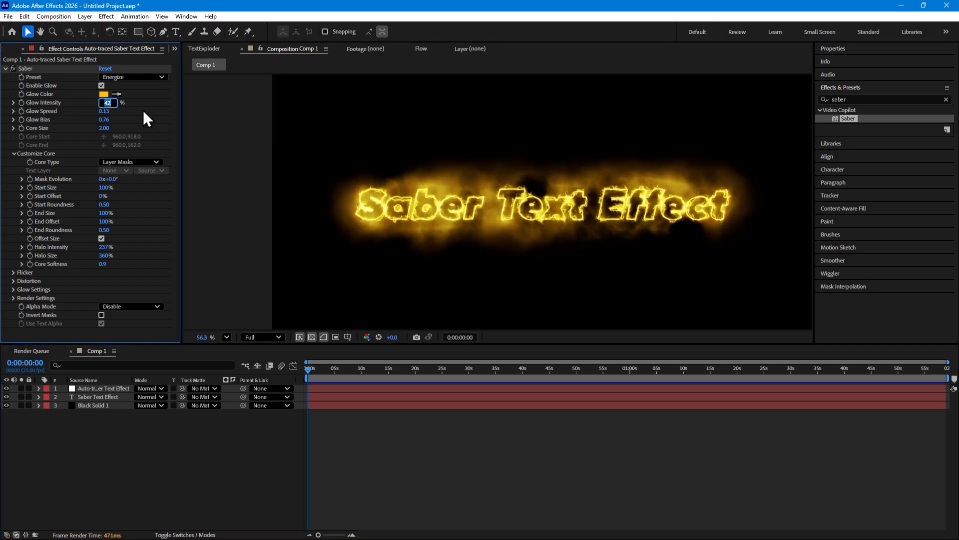
{"action": "type", "text": "25"}
{"action": "key", "text": "Return"}
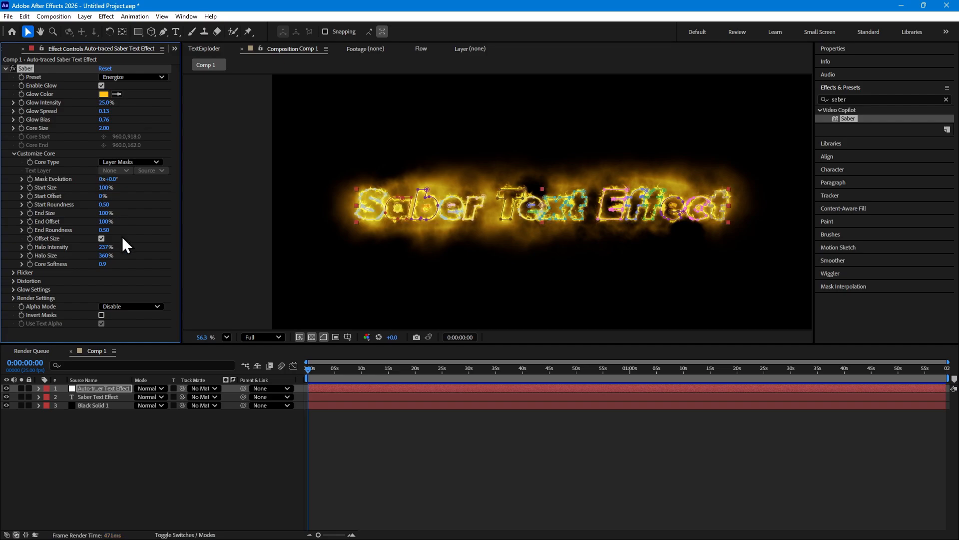
{"action": "left_click", "coordinate": [235, 442]}
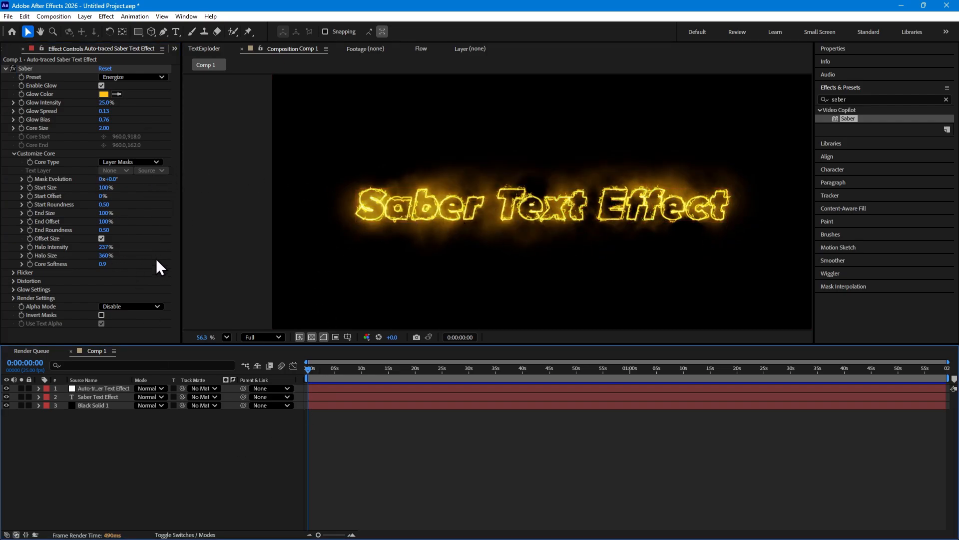
Collapse the Customize Core settings, expand Render Settings, and try the Mask Glow alpha mode on the Saber effect.
{"action": "left_click", "coordinate": [14, 154]}
{"action": "left_click", "coordinate": [37, 188]}
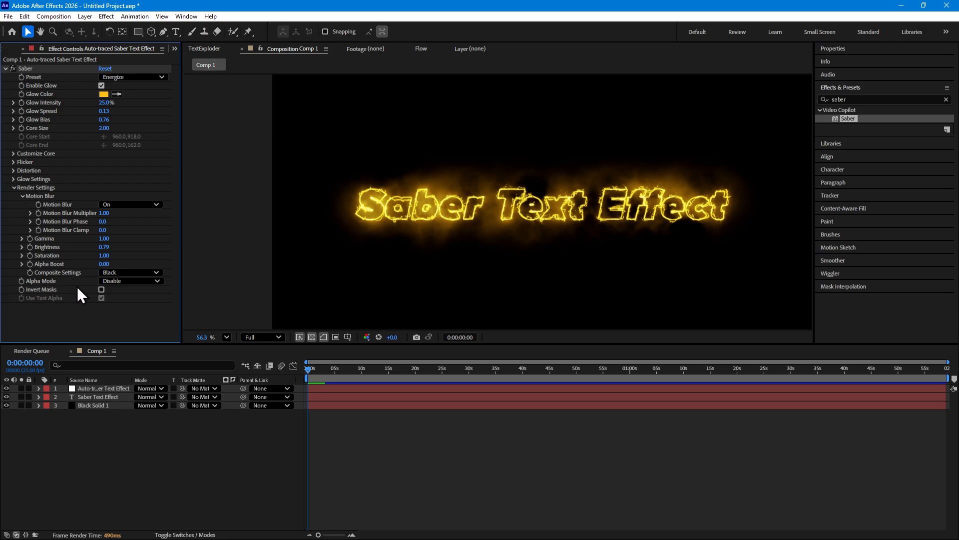
{"action": "left_click", "coordinate": [113, 283]}
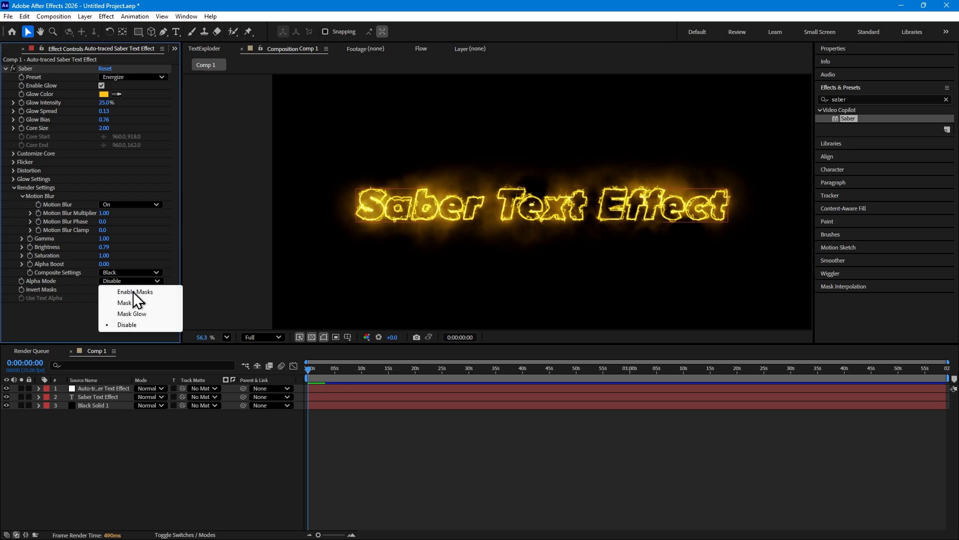
{"action": "left_click", "coordinate": [139, 314]}
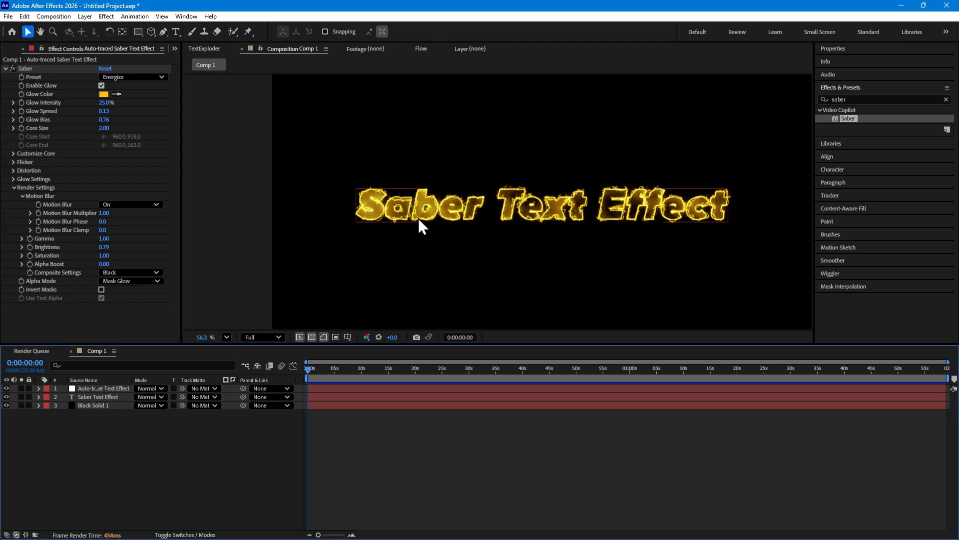
Set the Saber effect's Alpha Mode to Enable Masks and deselect the layer.
{"action": "left_click", "coordinate": [118, 279]}
{"action": "left_click", "coordinate": [142, 293]}
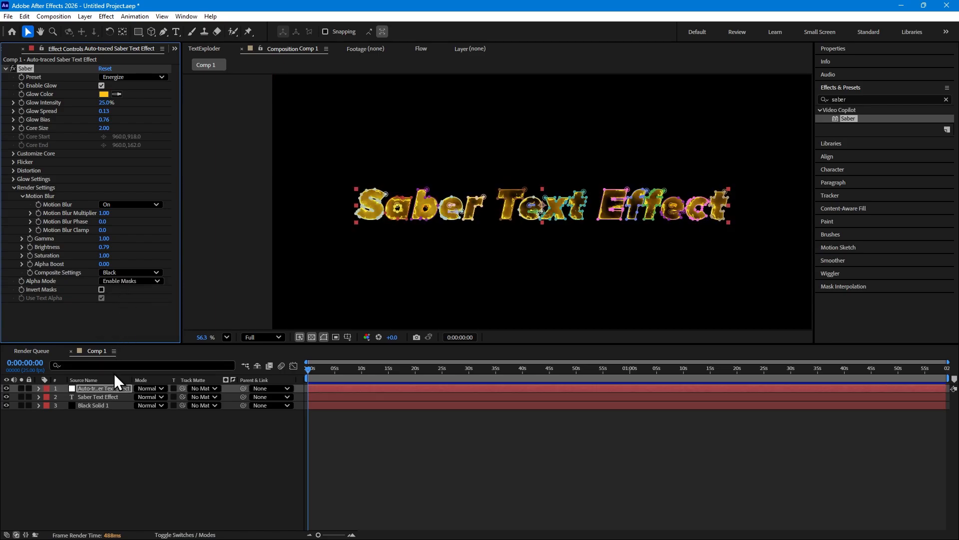
{"action": "left_click", "coordinate": [91, 434]}
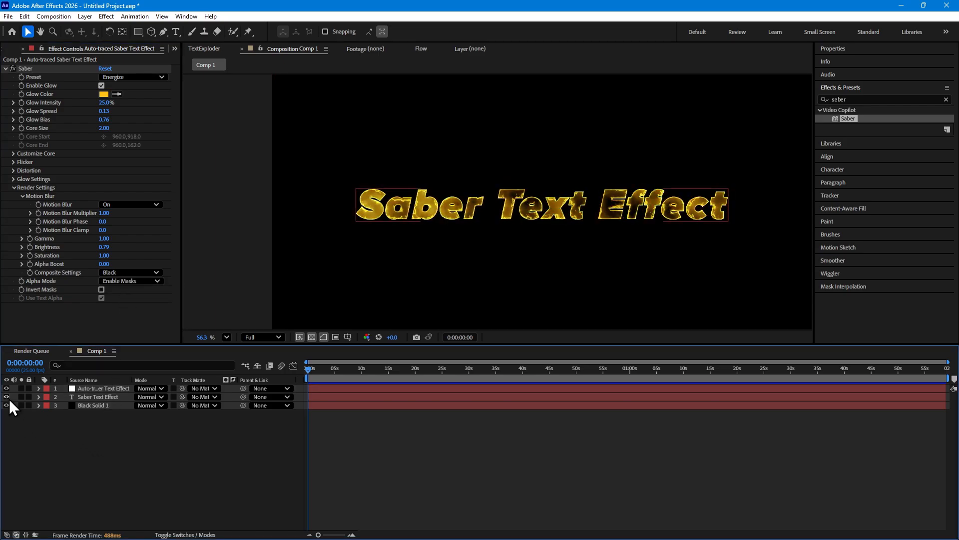